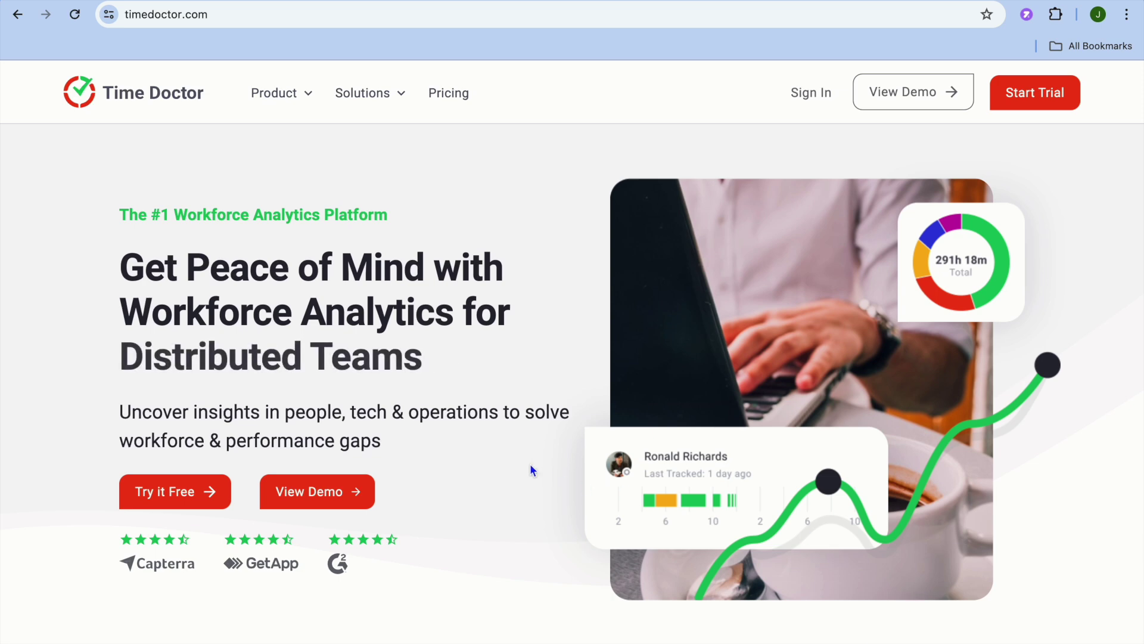
Scroll through the trial sign-up pages up to onboarding step 3, 'What's your top challenge?'.
{"action": "scroll", "coordinate": [532, 471], "scroll_direction": "down", "scroll_amount": 5}
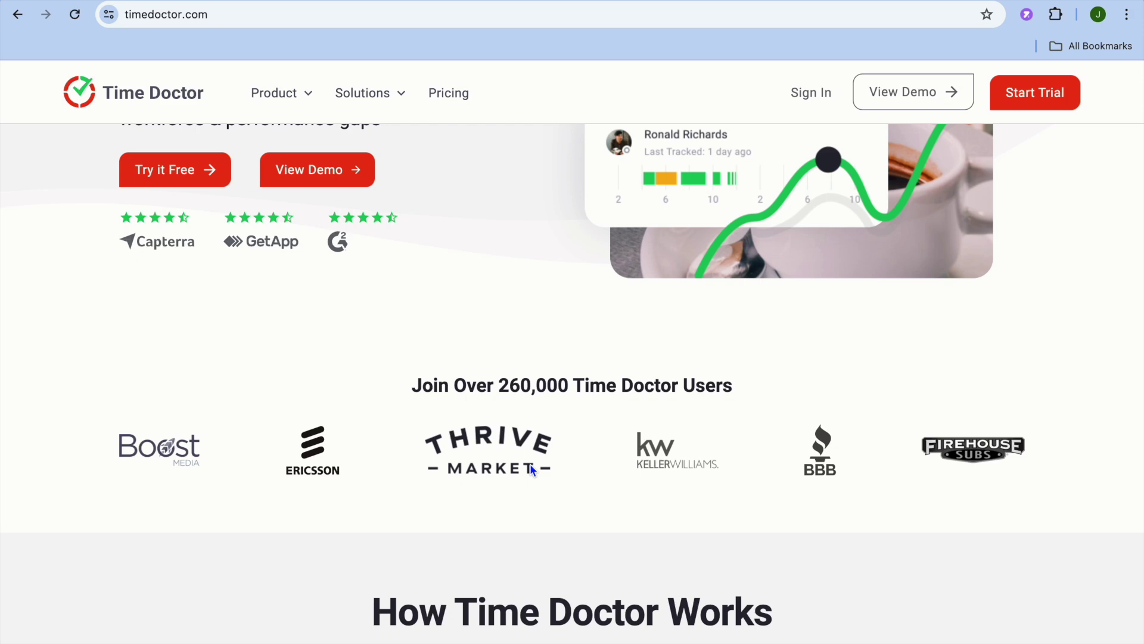
{"action": "scroll", "coordinate": [531, 465], "scroll_direction": "up", "scroll_amount": 5}
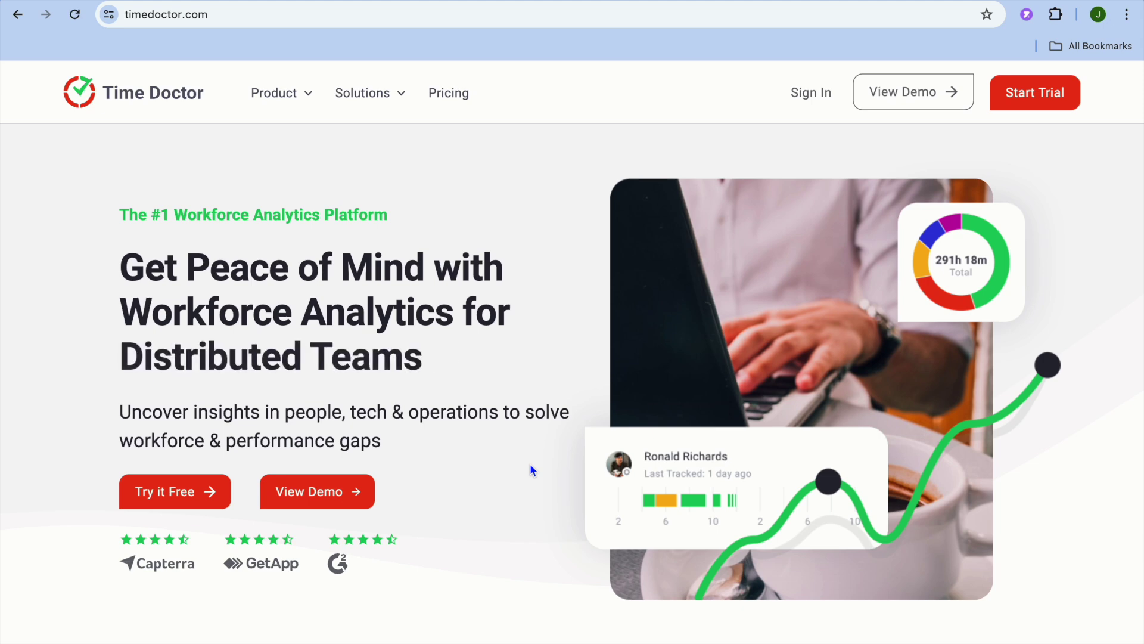
{"action": "scroll", "coordinate": [532, 471], "scroll_direction": "down", "scroll_amount": 4}
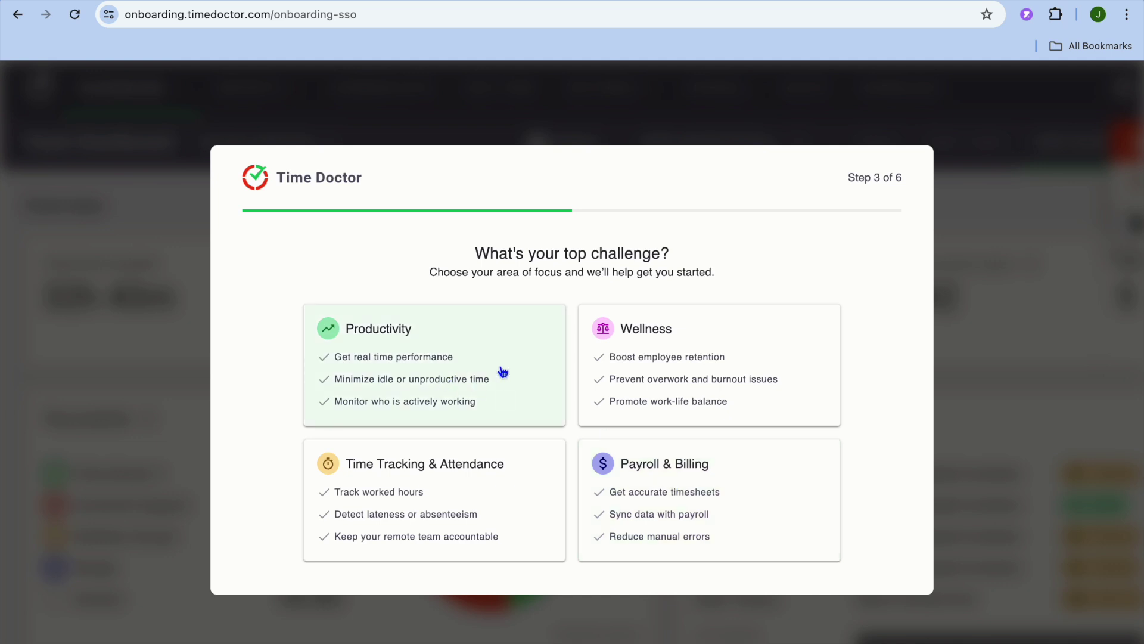
Pick Productivity as the team's top challenge.
{"action": "left_click", "coordinate": [448, 370]}
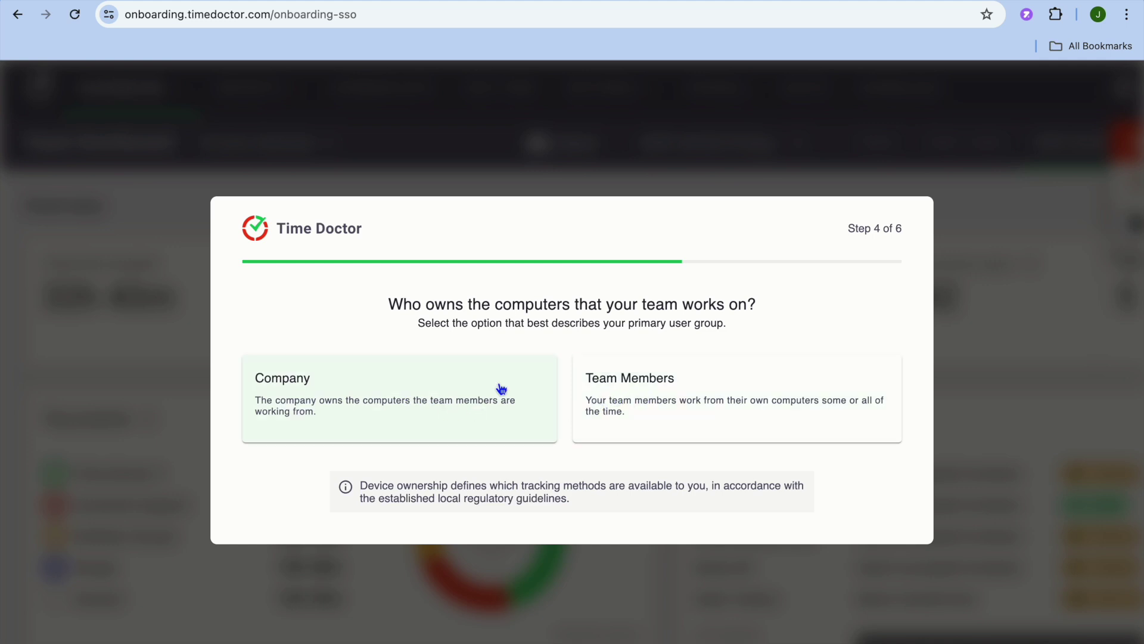
Answer that Team Members own the computers and skip inviting teammates.
{"action": "left_click", "coordinate": [666, 403]}
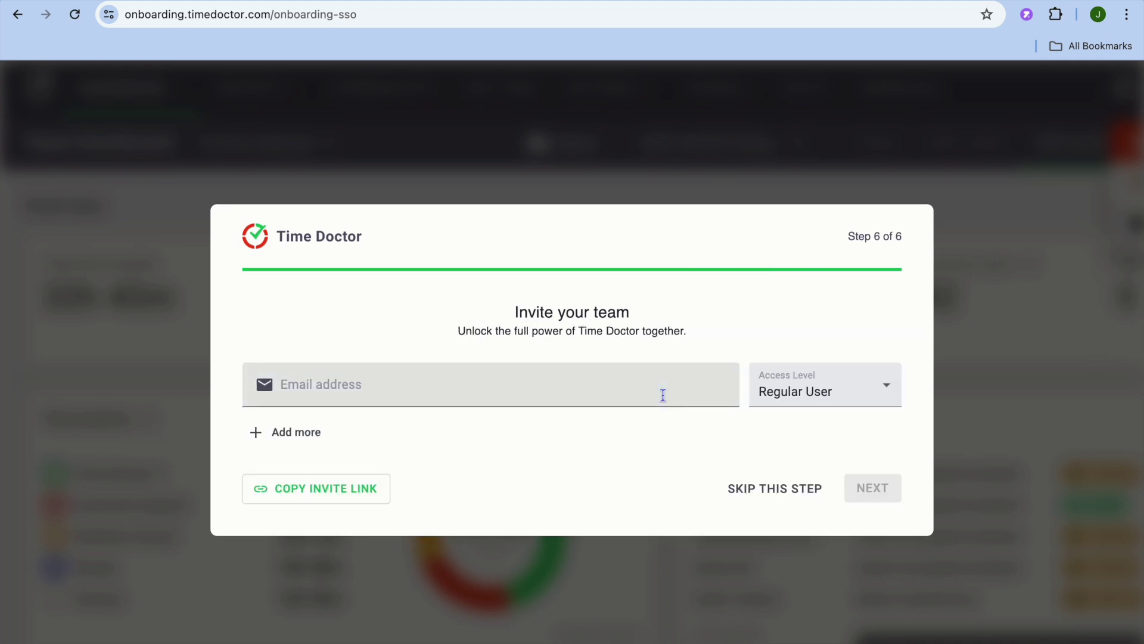
{"action": "left_click", "coordinate": [316, 381]}
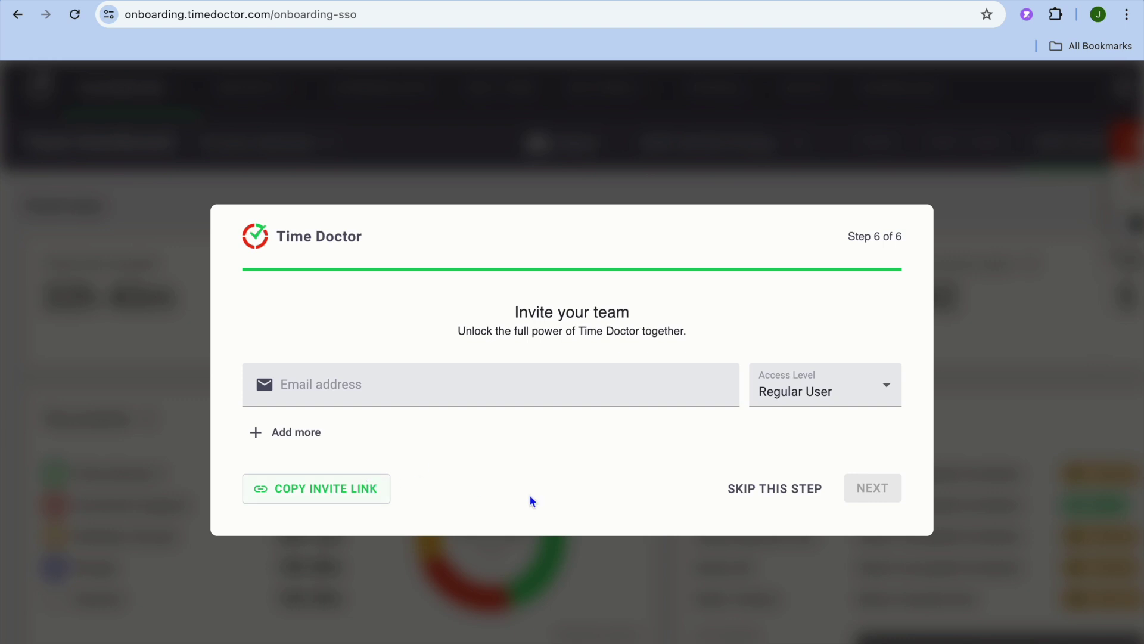
{"action": "left_click", "coordinate": [774, 489]}
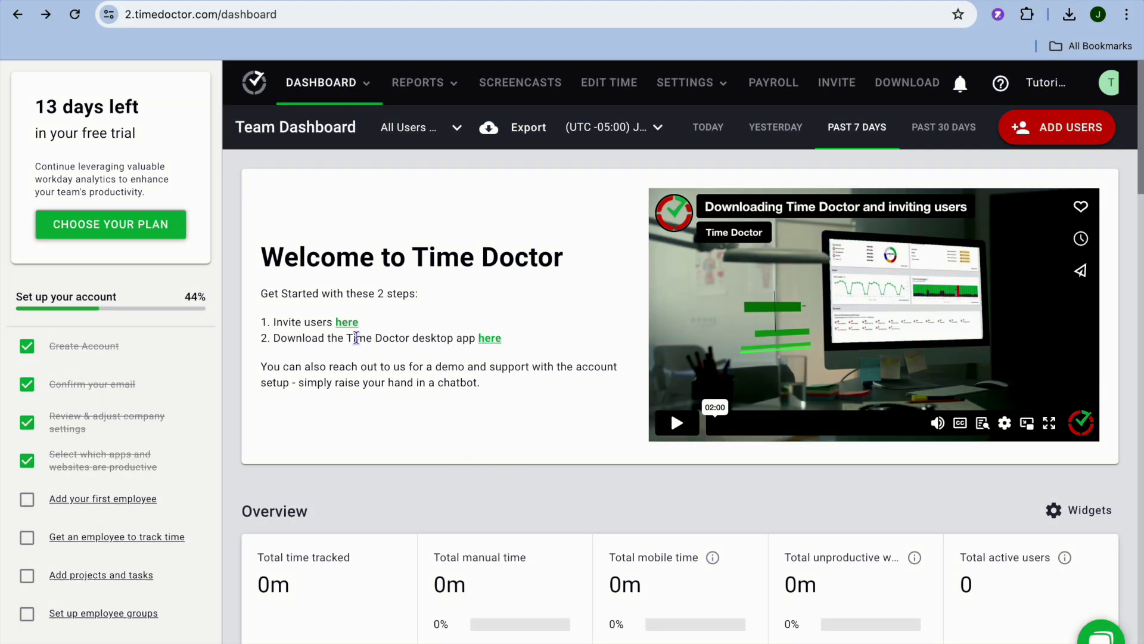
Open the Invite users page and view its shareable-link and Add by CSV options.
{"action": "left_click", "coordinate": [347, 326]}
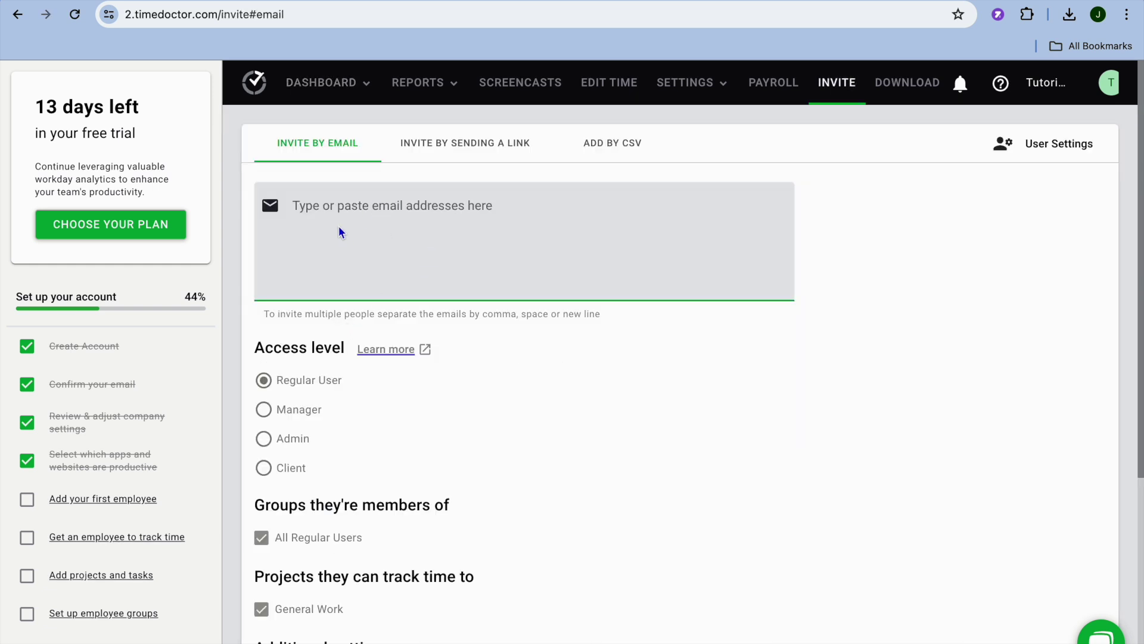
{"action": "left_click", "coordinate": [471, 147]}
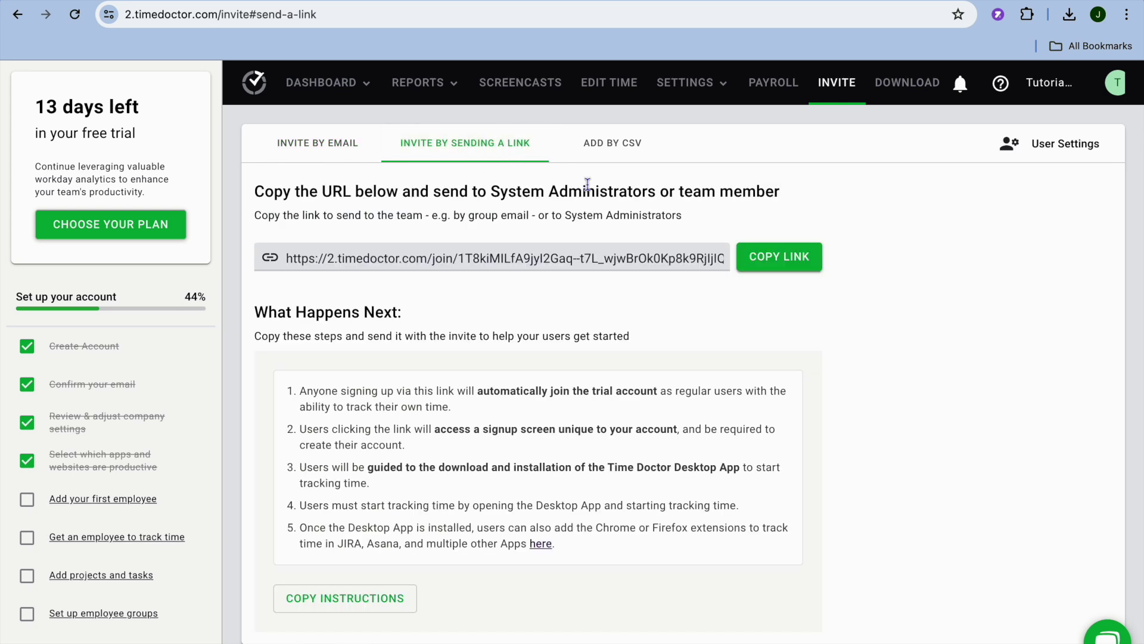
{"action": "left_click", "coordinate": [623, 154]}
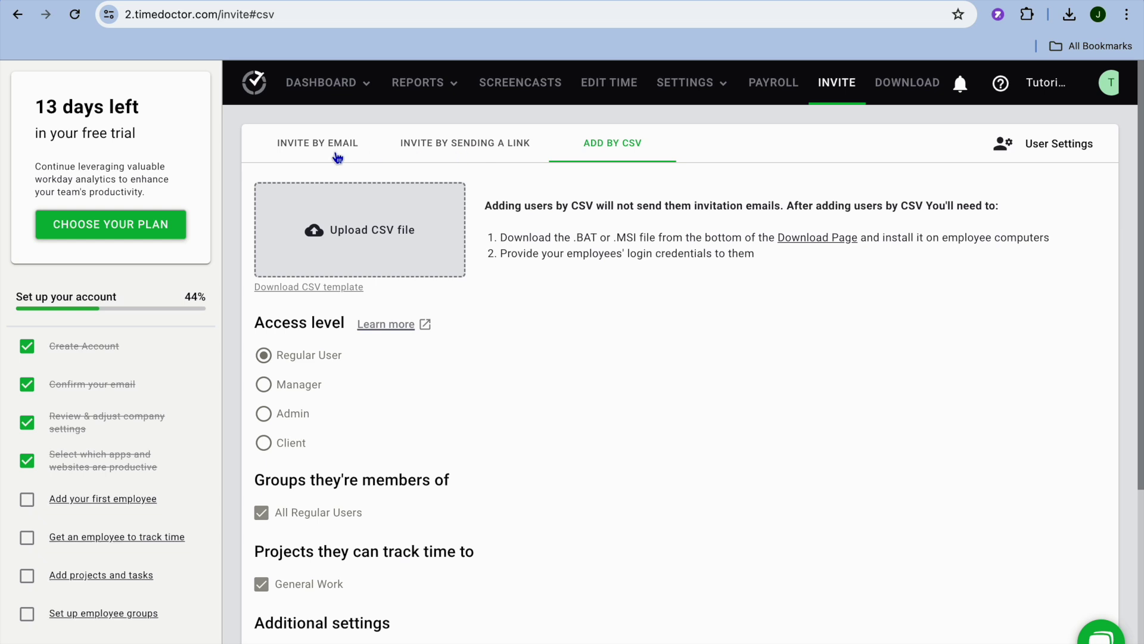
{"action": "left_click", "coordinate": [322, 86]}
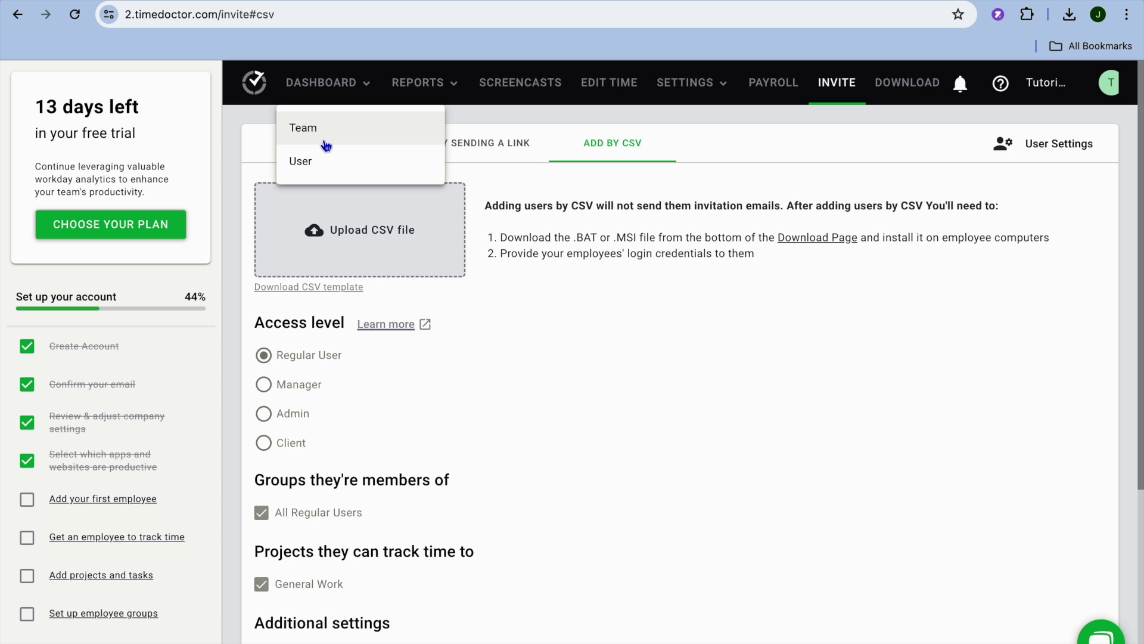
Switch the dashboard view back to Team.
{"action": "left_click", "coordinate": [325, 142]}
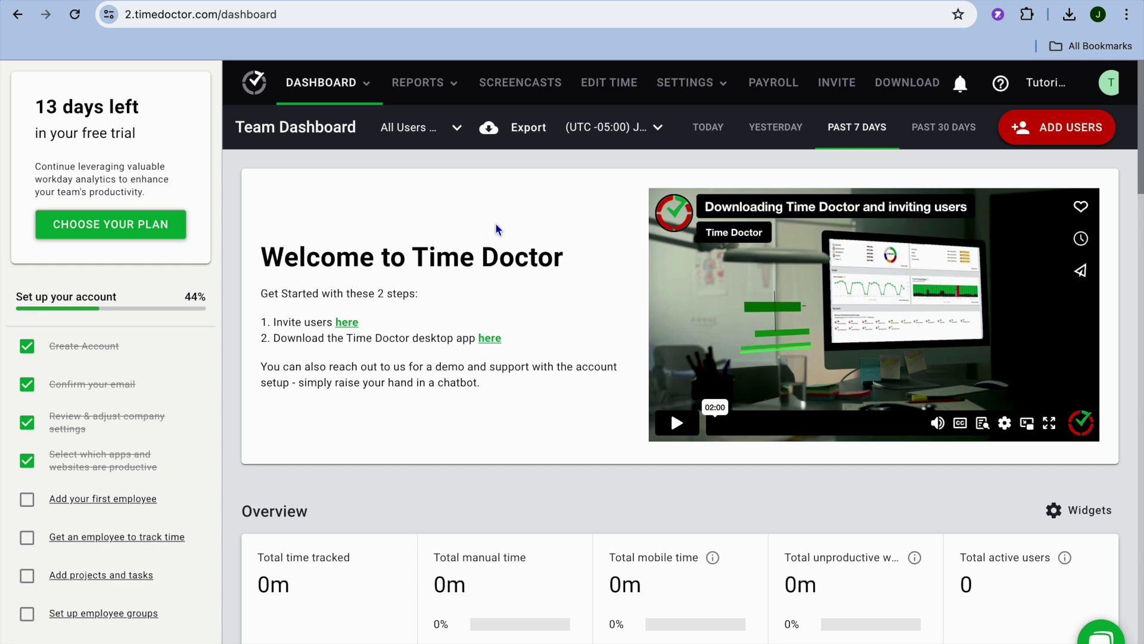
Browse the empty Web & App Usage report by websites and apps, then view Screencasts.
{"action": "left_click", "coordinate": [420, 84]}
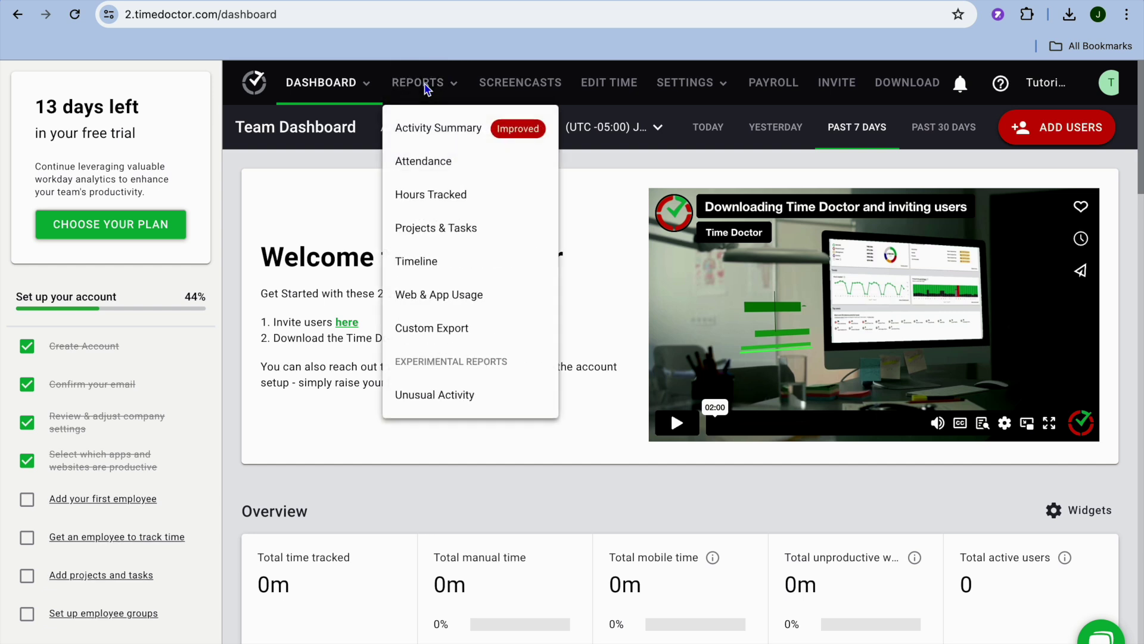
{"action": "left_click", "coordinate": [464, 298]}
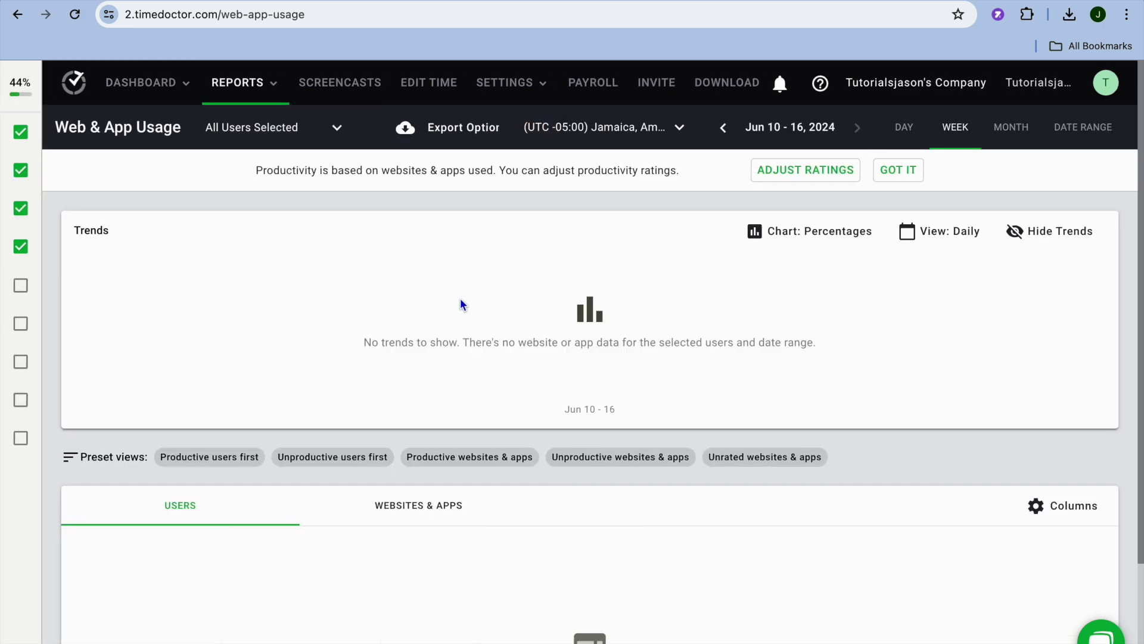
{"action": "left_click", "coordinate": [439, 507]}
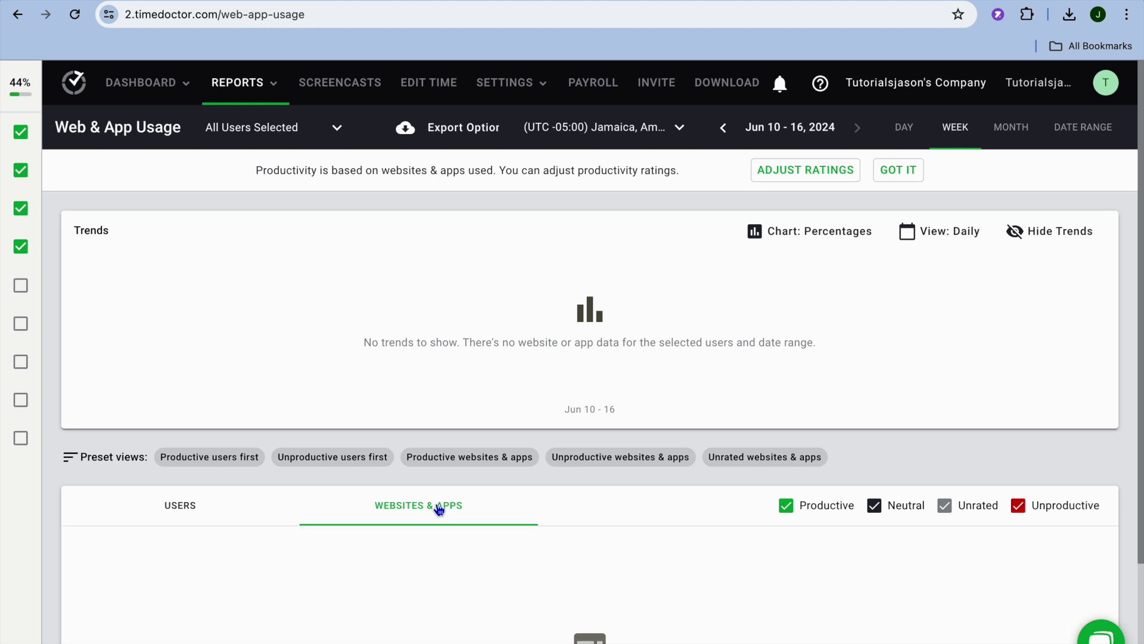
{"action": "scroll", "coordinate": [439, 508], "scroll_direction": "down", "scroll_amount": 3}
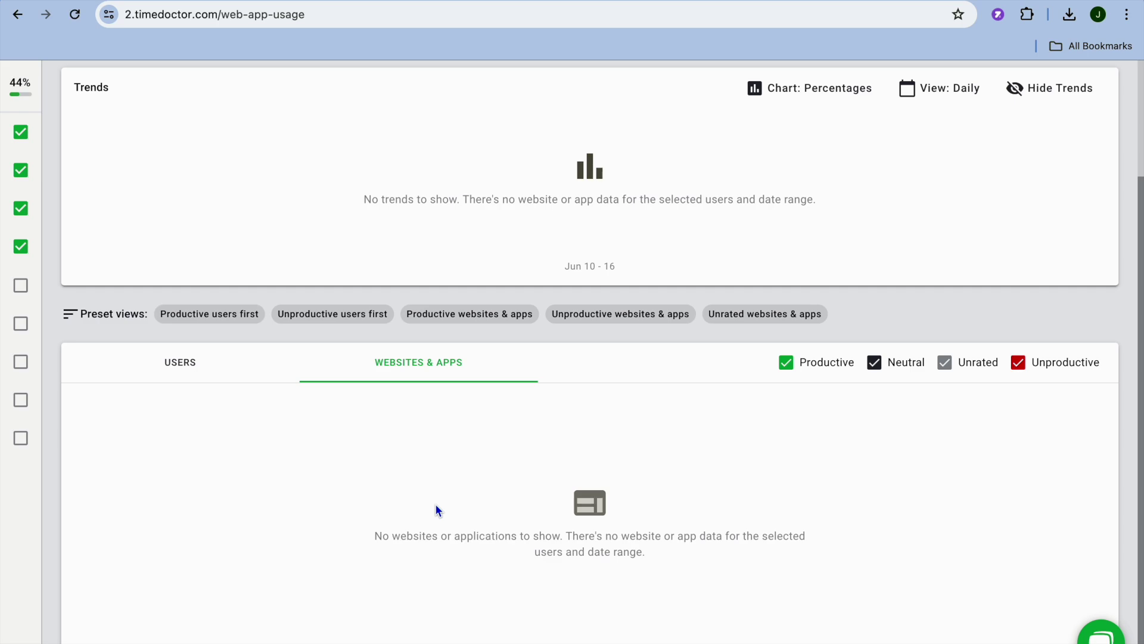
{"action": "scroll", "coordinate": [437, 508], "scroll_direction": "up", "scroll_amount": 3}
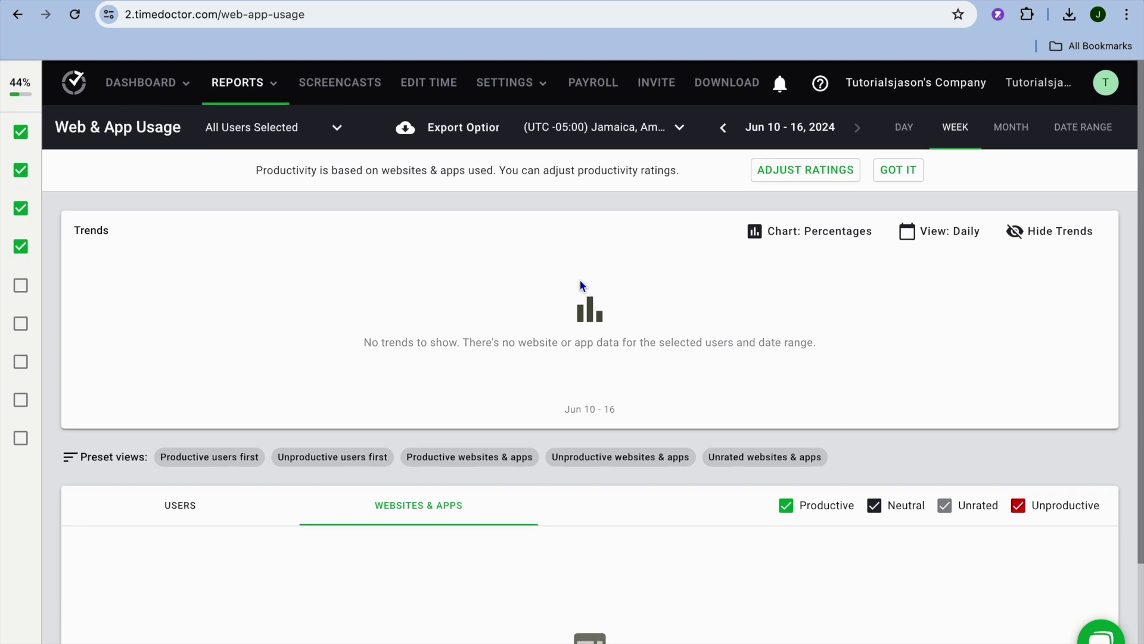
{"action": "left_click", "coordinate": [358, 84]}
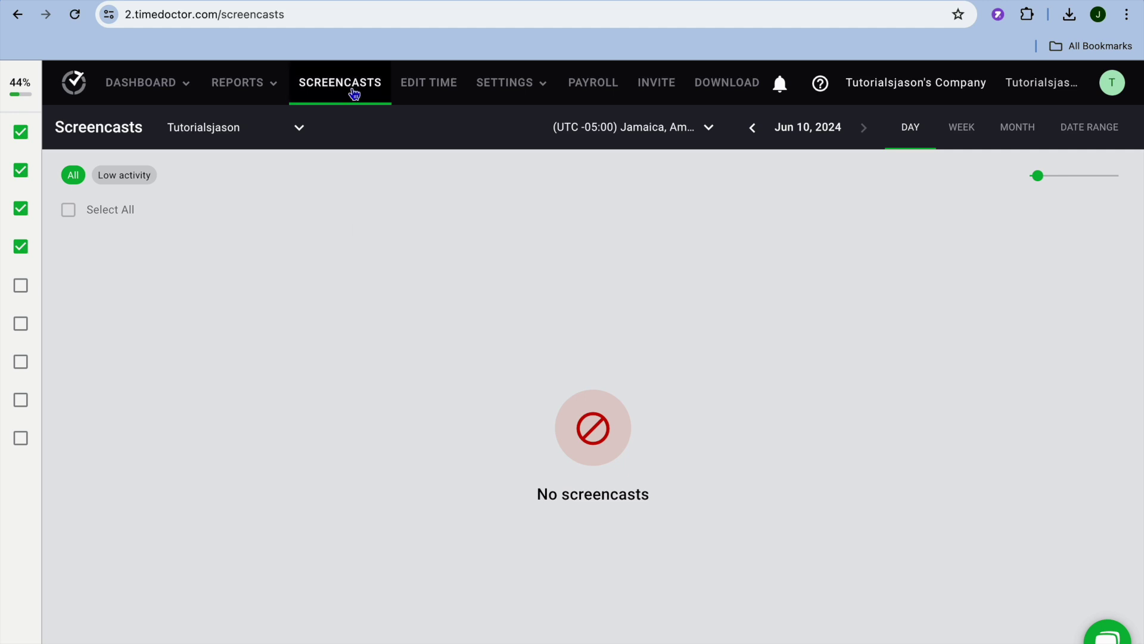
Open the Activity Summary report for June 2024, then reopen the reports list.
{"action": "left_click", "coordinate": [261, 92]}
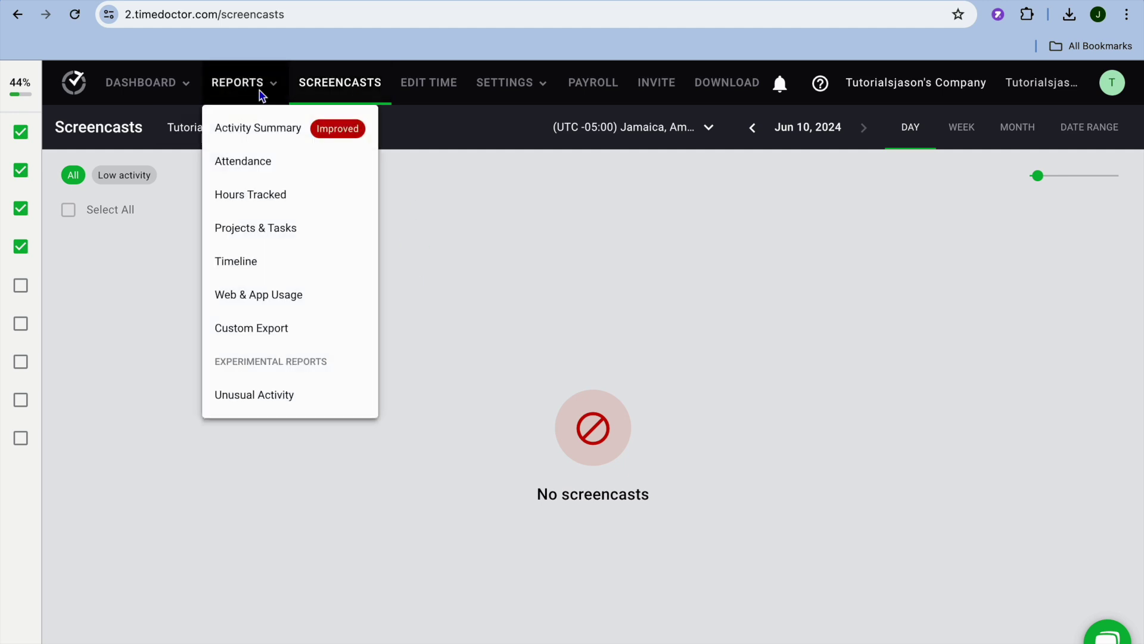
{"action": "left_click", "coordinate": [277, 130]}
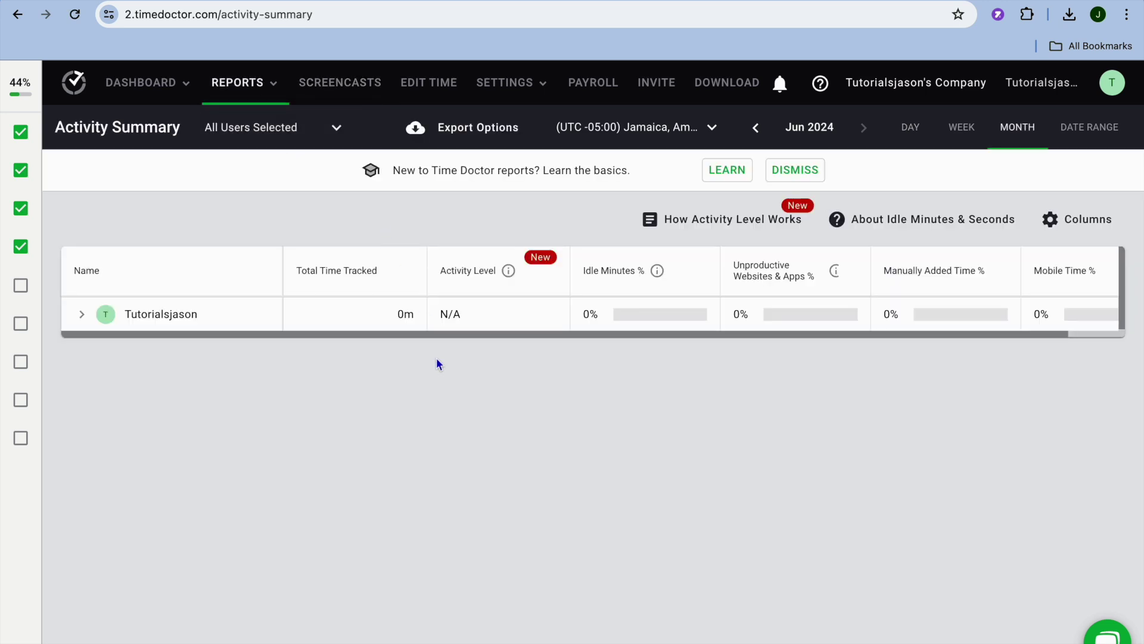
{"action": "left_click", "coordinate": [271, 79]}
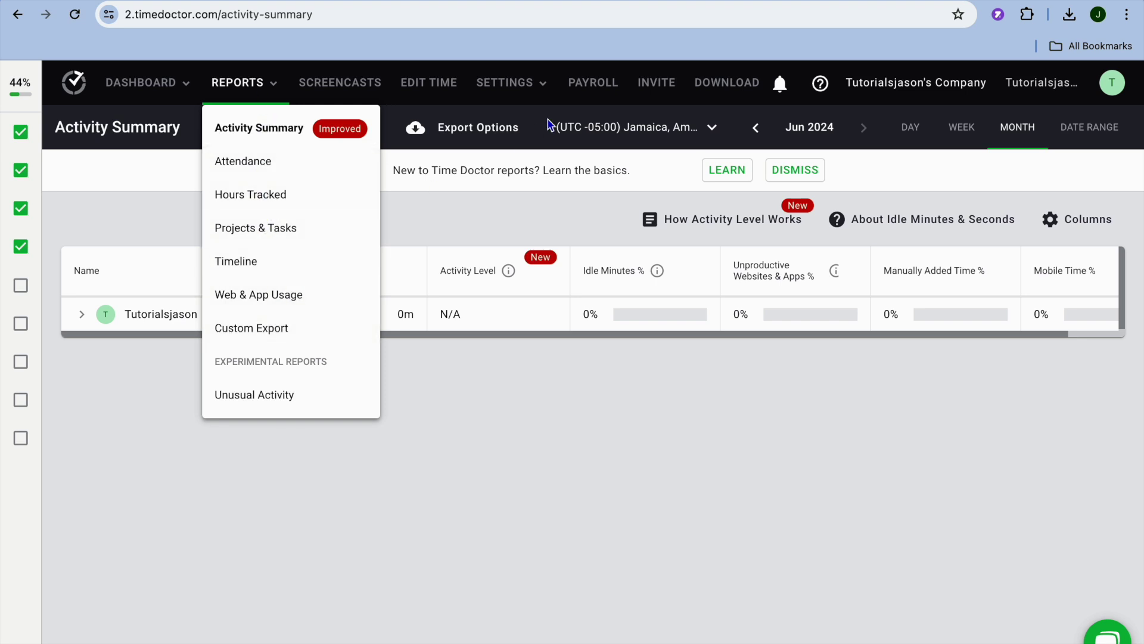
Add a new project named 'test' in Project & Task Settings.
{"action": "left_click", "coordinate": [524, 87]}
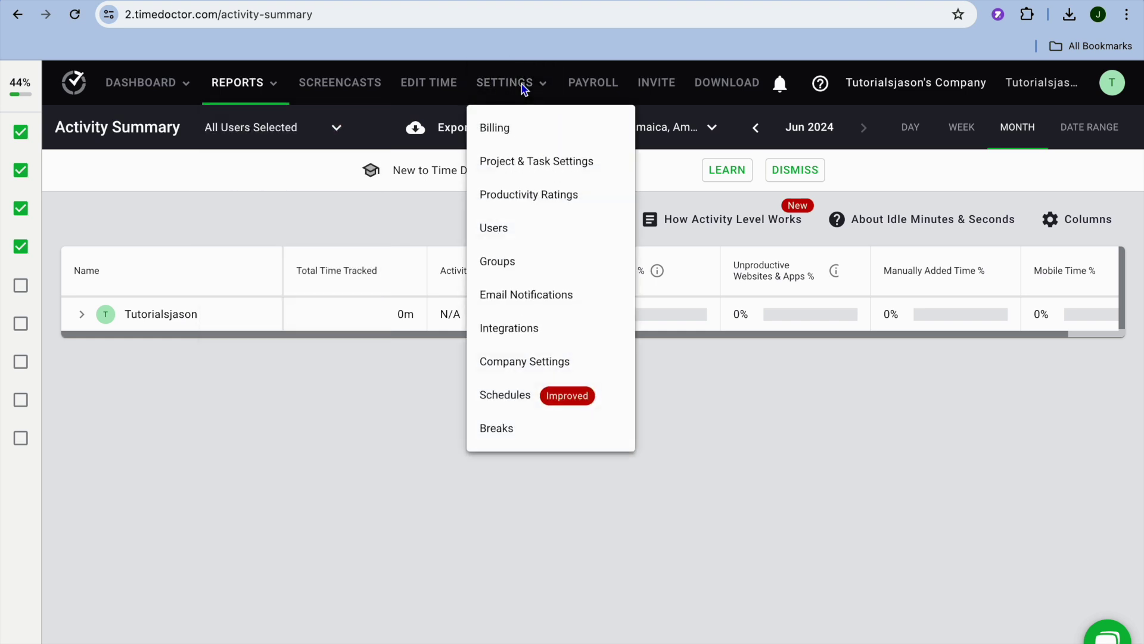
{"action": "left_click", "coordinate": [549, 165]}
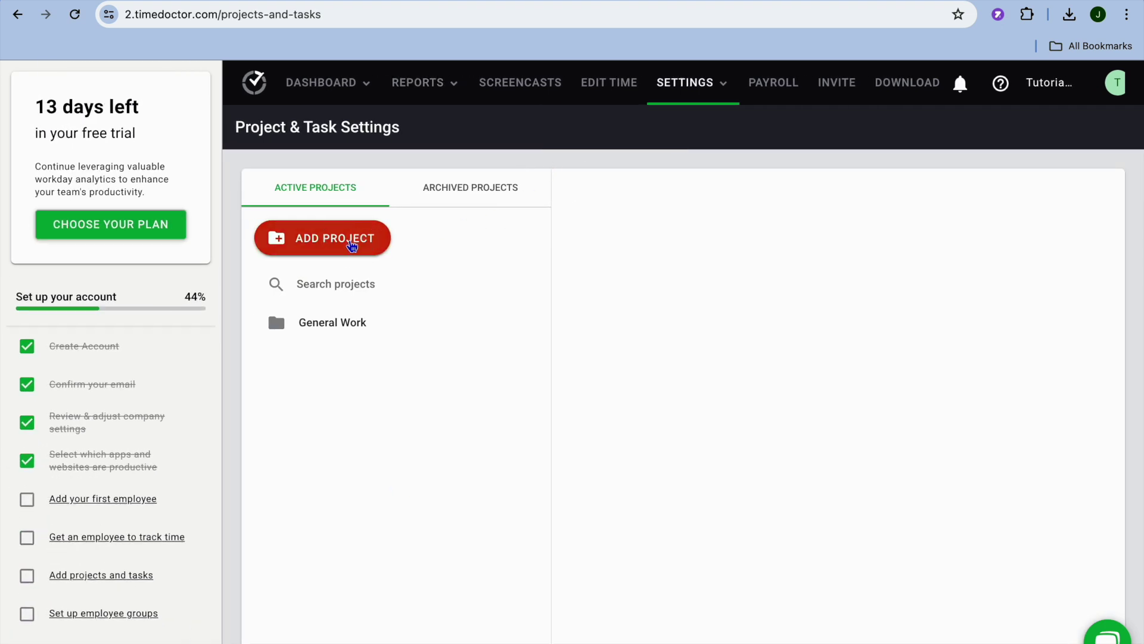
{"action": "left_click", "coordinate": [352, 241]}
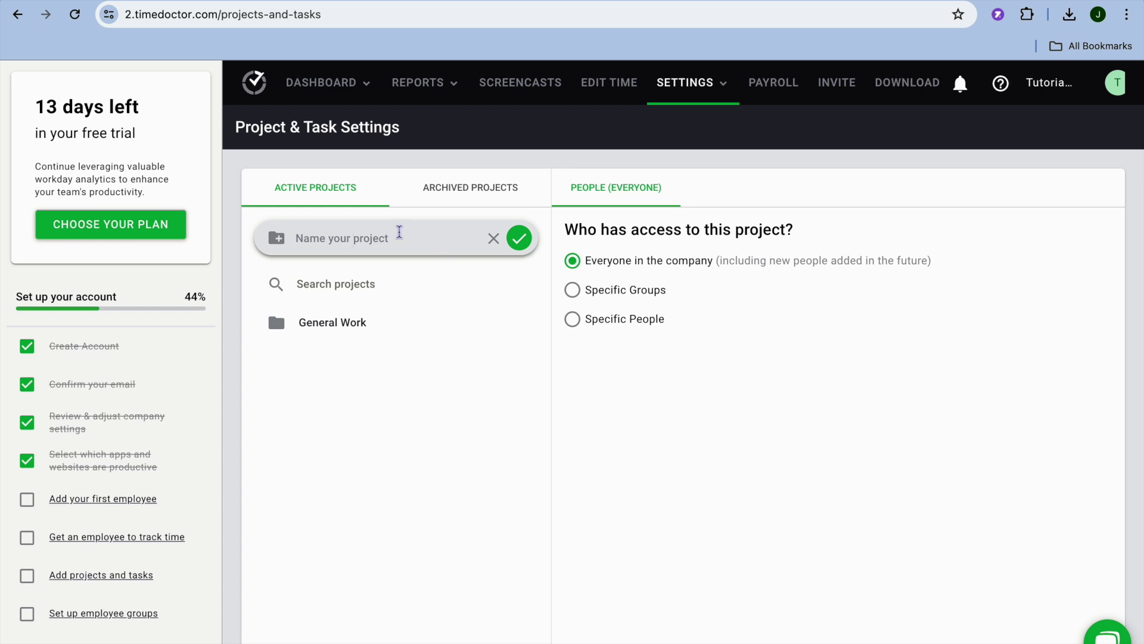
{"action": "type", "text": "test"}
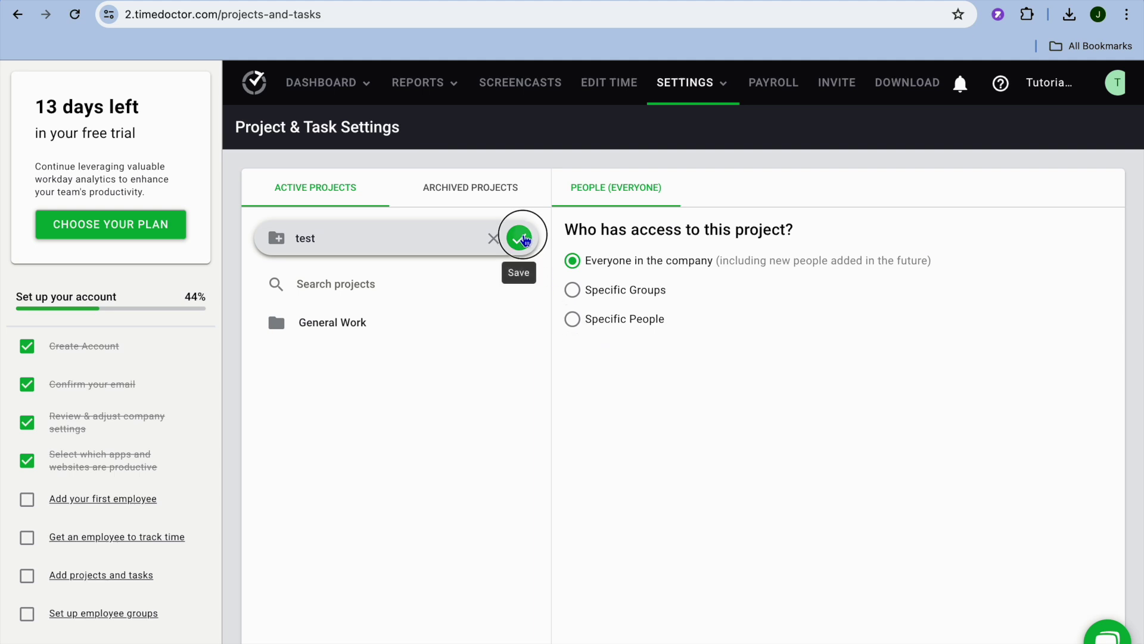
{"action": "left_click", "coordinate": [519, 239]}
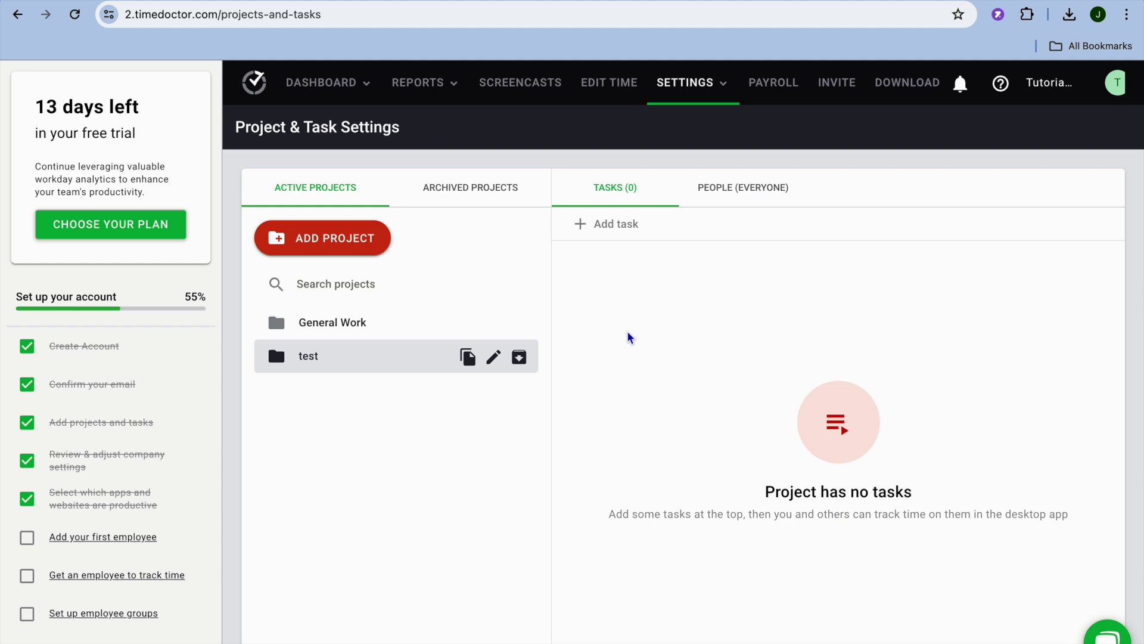
Begin adding a task to project 'test', leaving it with zero tasks.
{"action": "left_click", "coordinate": [581, 224]}
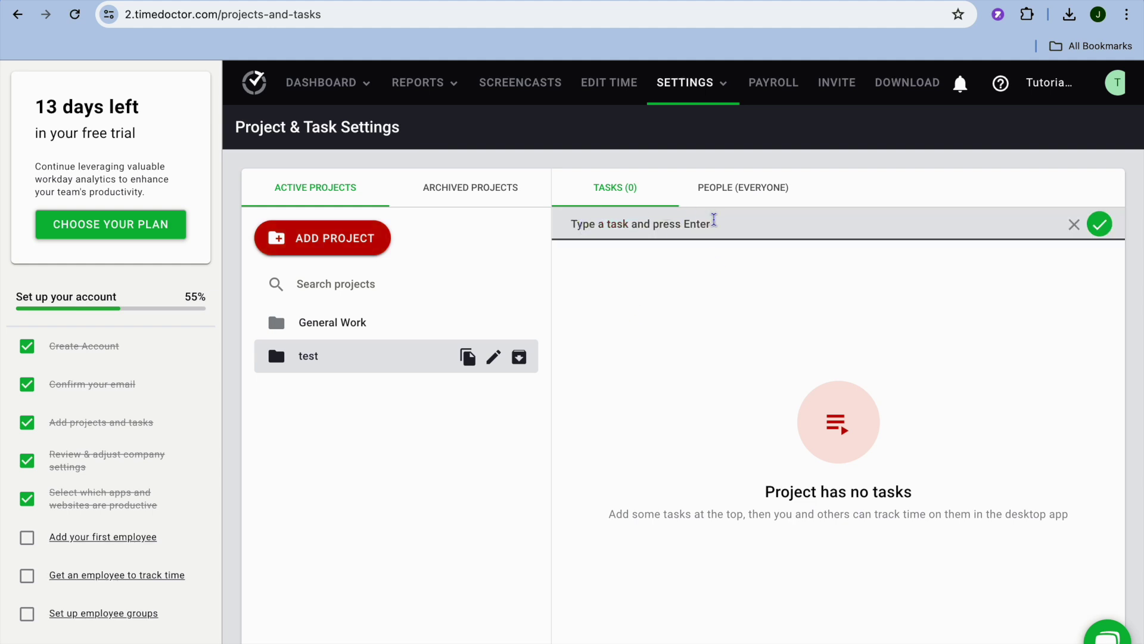
{"action": "left_click", "coordinate": [849, 297]}
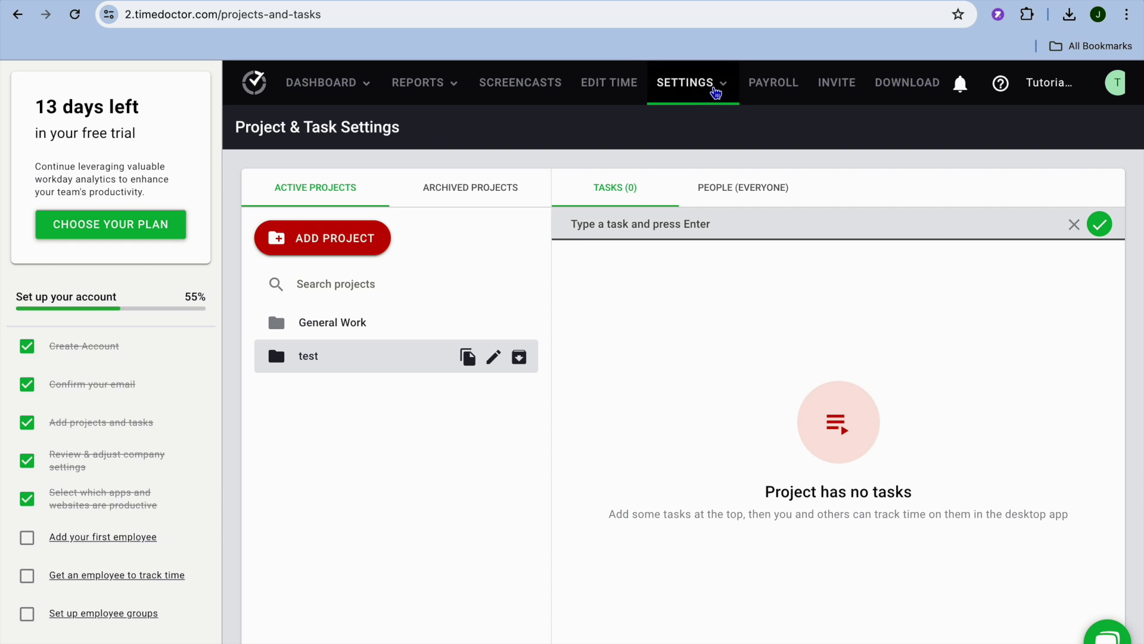
{"action": "left_click", "coordinate": [715, 93]}
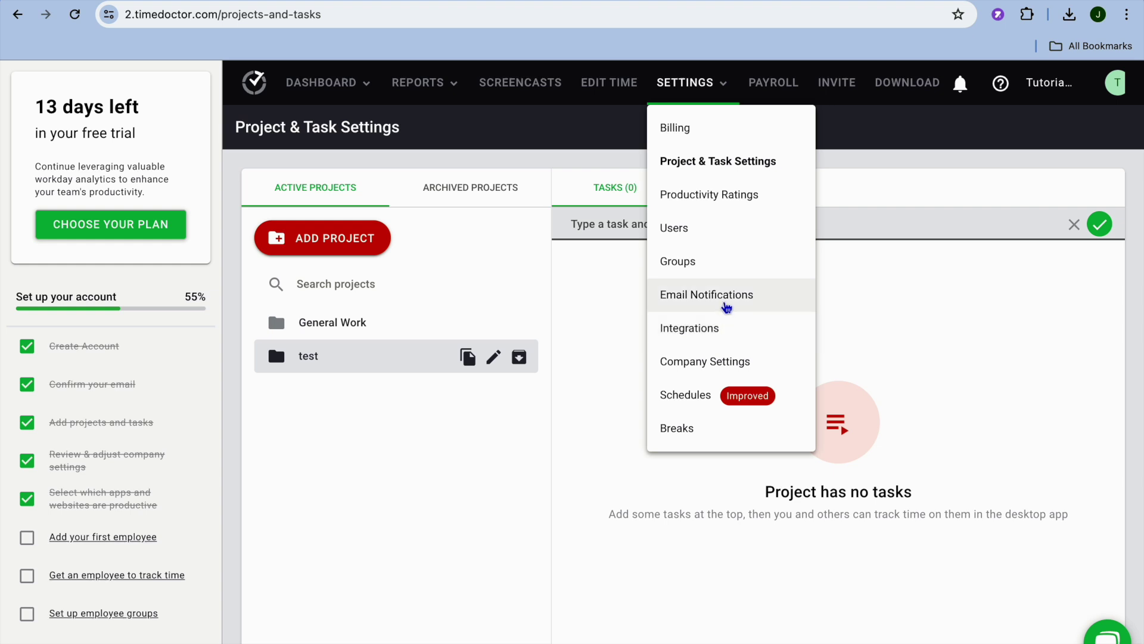
Review the empty real-time, daily and weekly email notification sections, then open Payroll.
{"action": "left_click", "coordinate": [725, 301]}
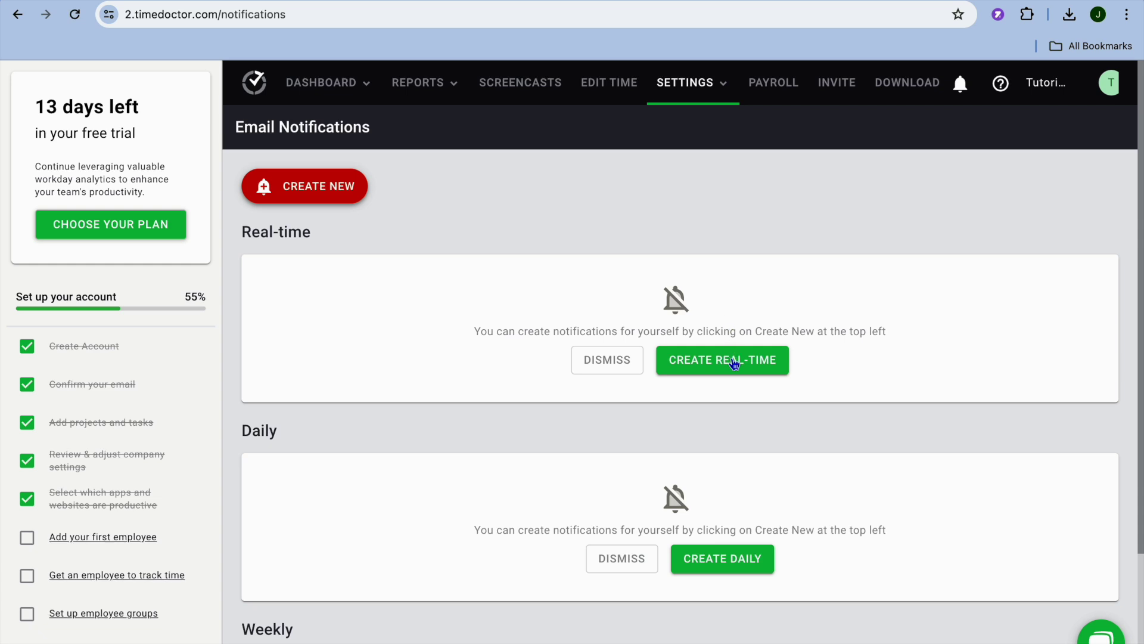
{"action": "scroll", "coordinate": [735, 363], "scroll_direction": "down", "scroll_amount": 1}
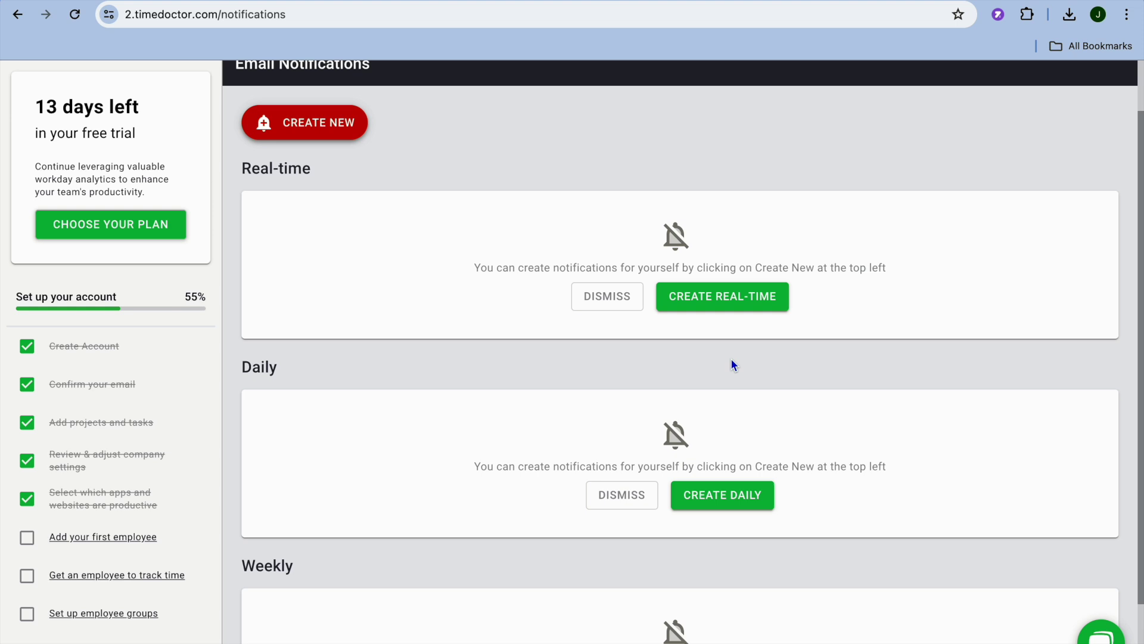
{"action": "scroll", "coordinate": [731, 360], "scroll_direction": "down", "scroll_amount": 2}
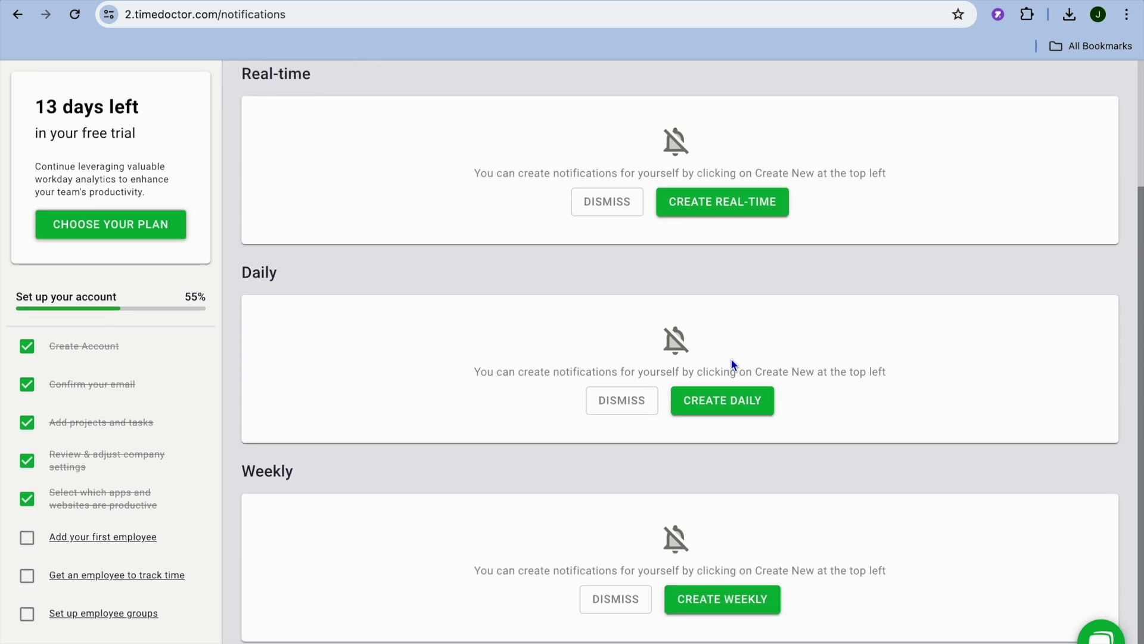
{"action": "scroll", "coordinate": [731, 362], "scroll_direction": "up", "scroll_amount": 1}
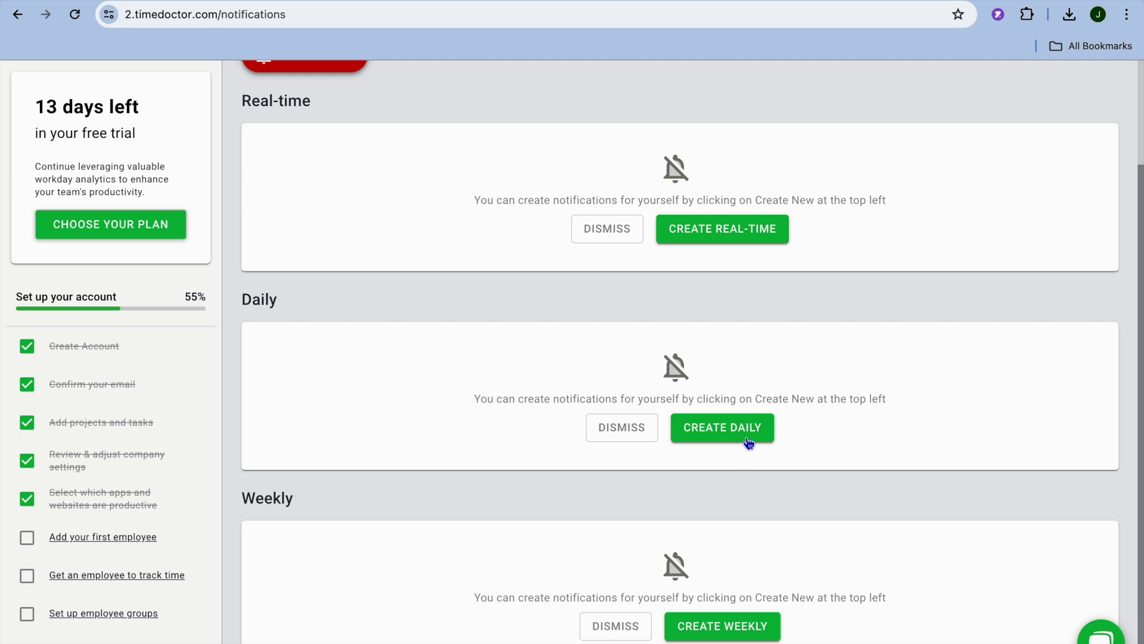
{"action": "scroll", "coordinate": [749, 442], "scroll_direction": "up", "scroll_amount": 3}
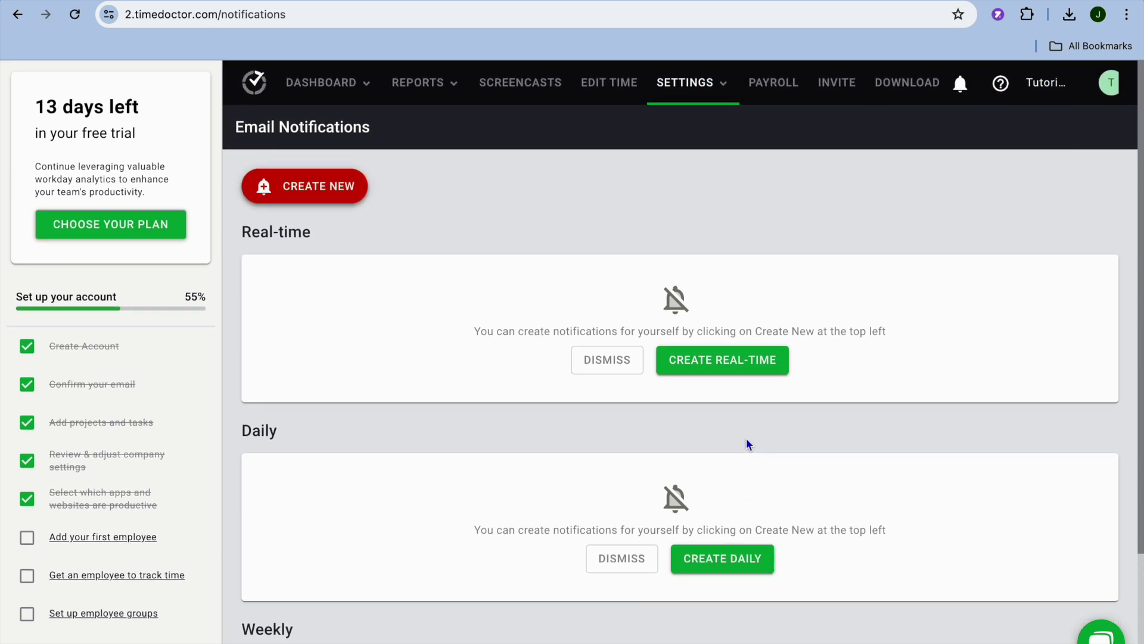
{"action": "left_click", "coordinate": [782, 94]}
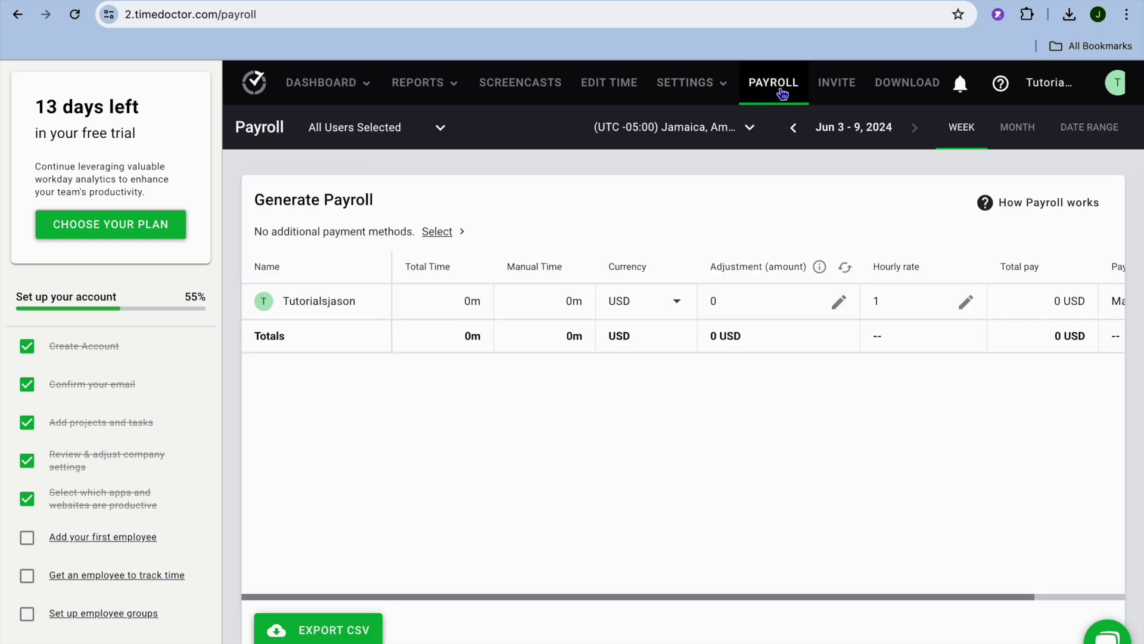